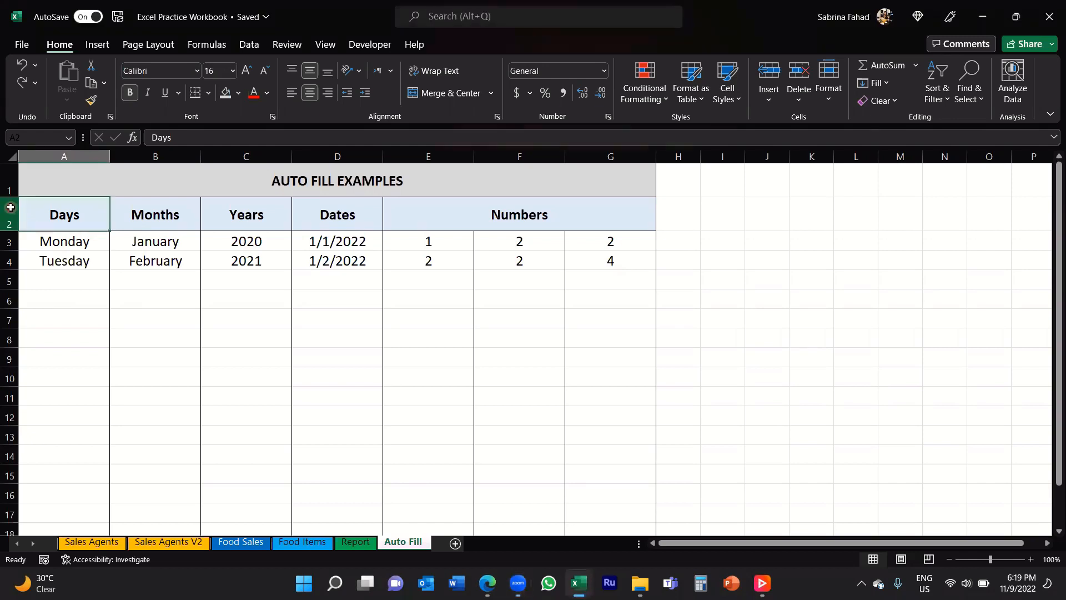
- Auto-fill the Days column from Monday and Tuesday in A3:A4 through Sunday in A9
left_click(9, 211)
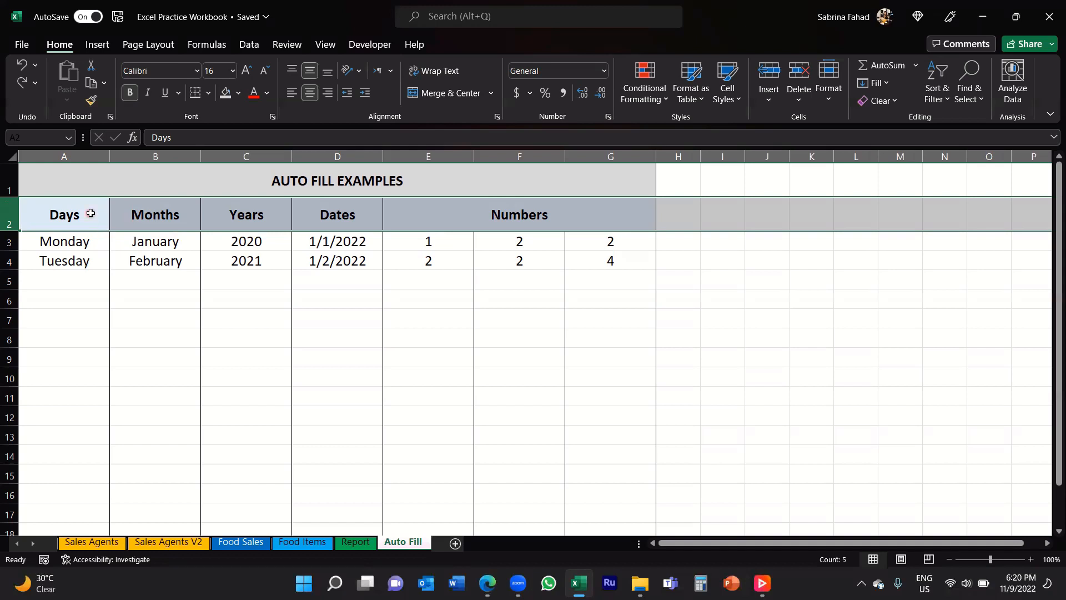
left_click(90, 213)
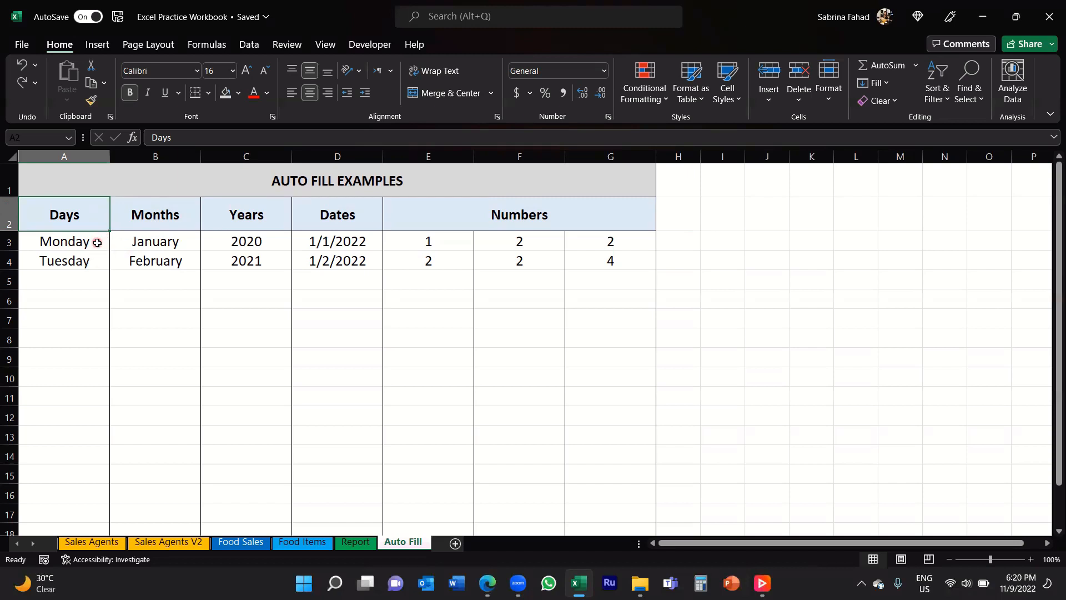
left_click_drag(100, 238, 98, 265)
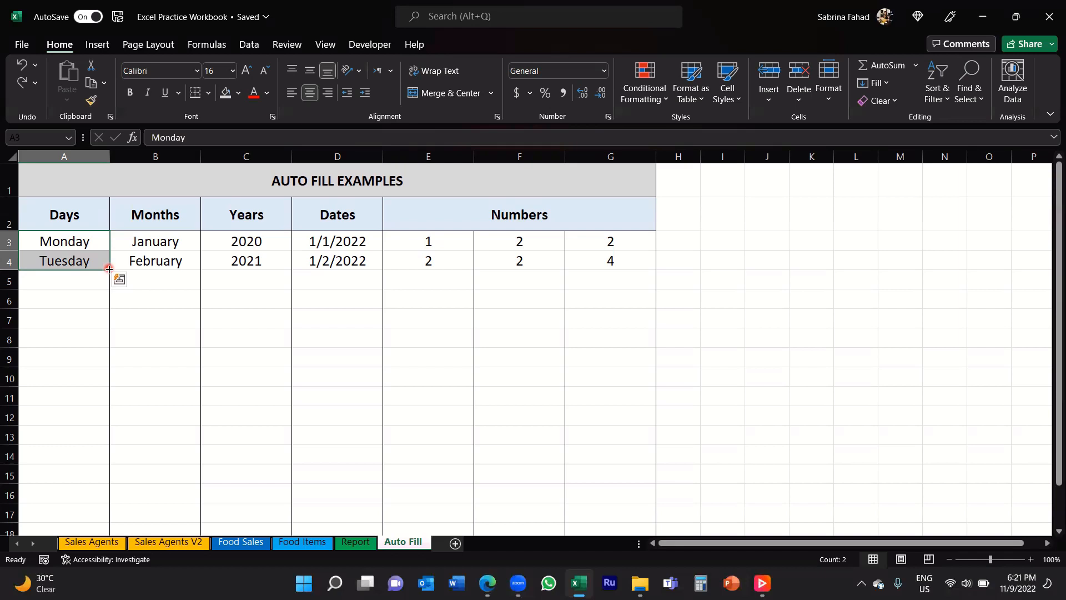
left_click_drag(108, 268, 109, 269)
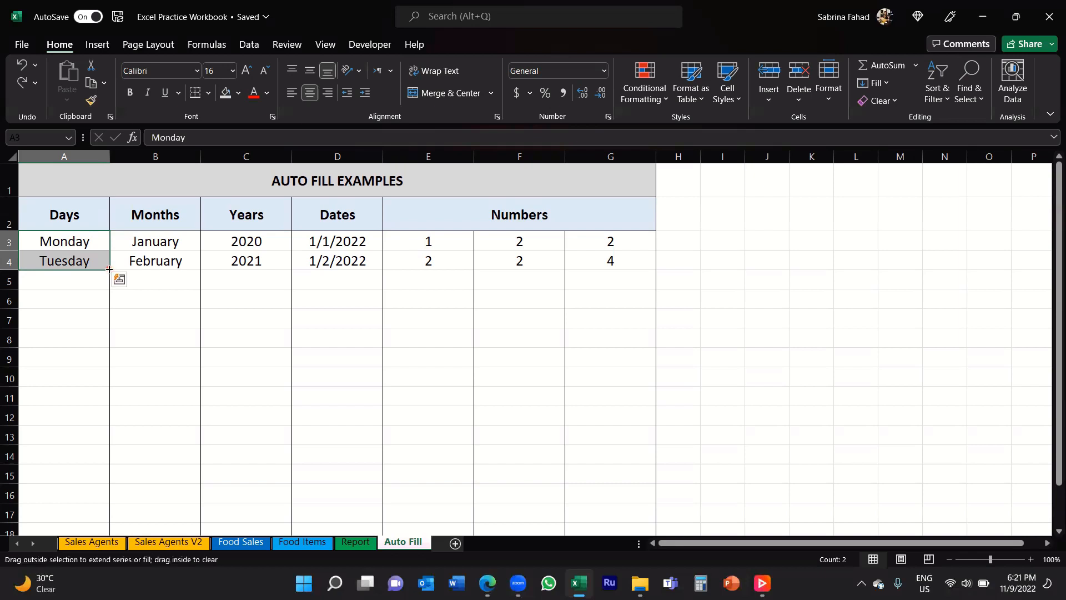
left_click_drag(109, 269, 107, 368)
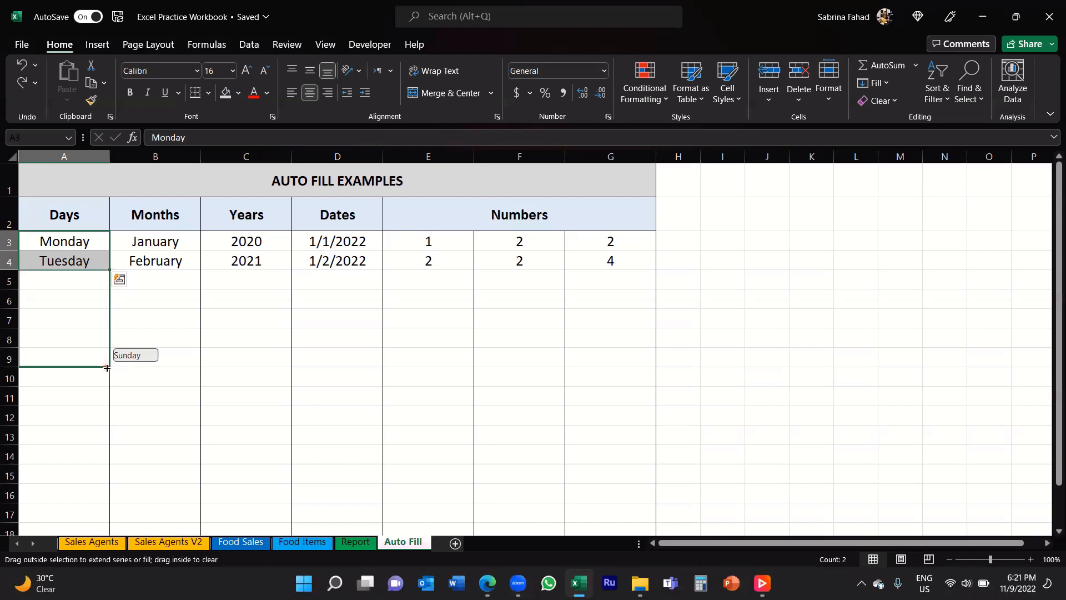
left_click_drag(107, 368, 107, 367)
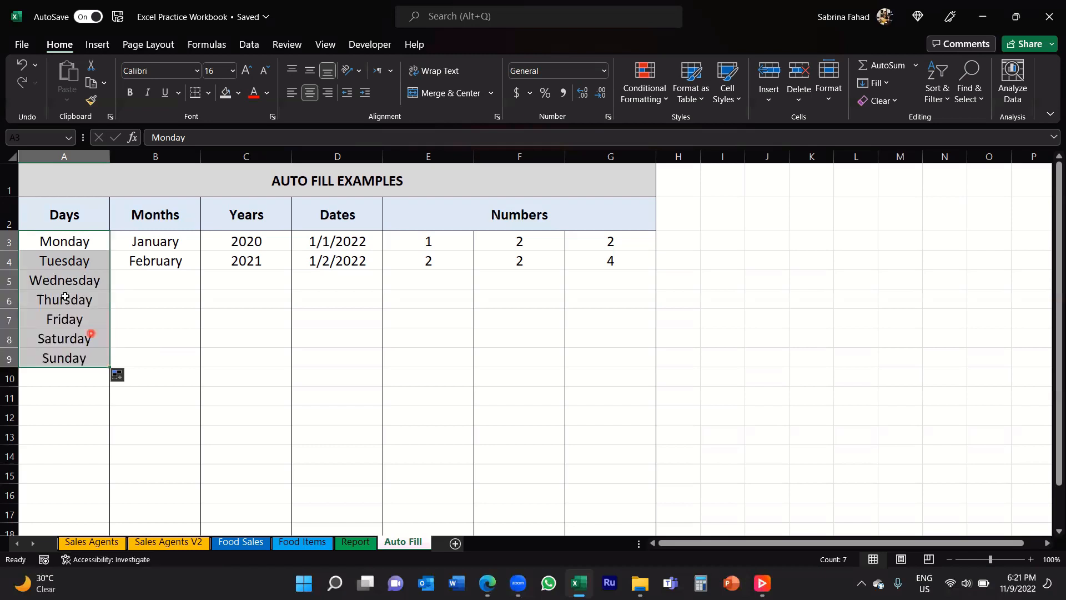
left_click(26, 239)
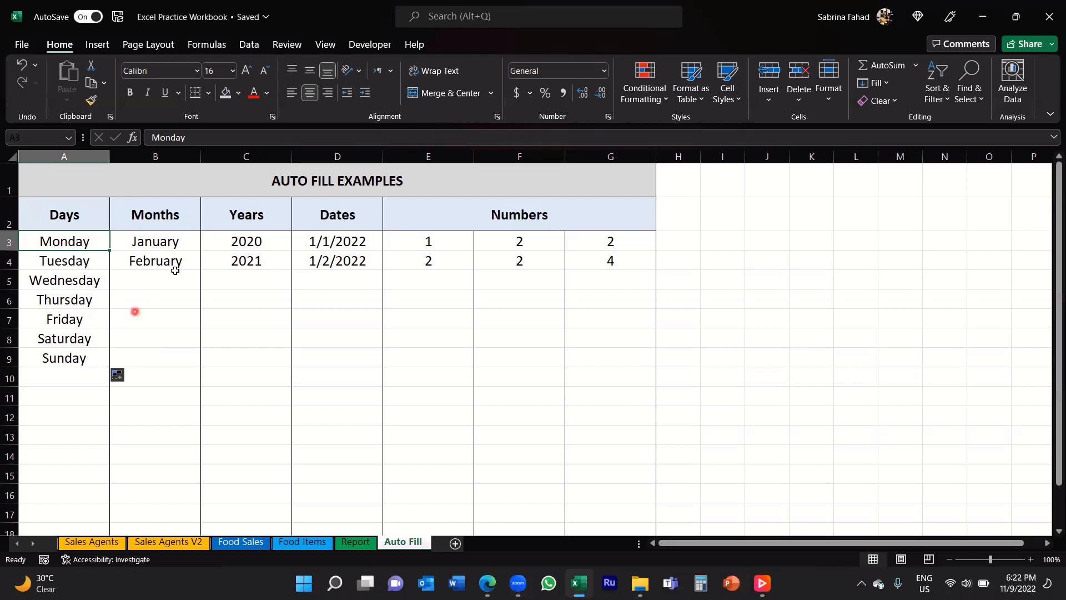
- Auto-fill the Months column from January and February in B3:B4 through December in B14
left_click(189, 221)
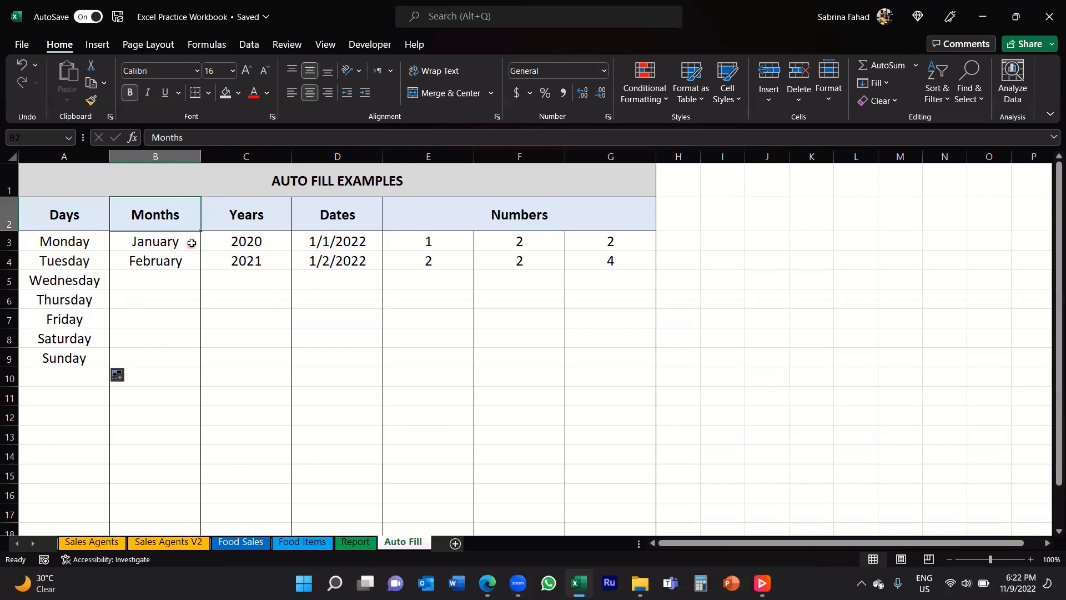
left_click_drag(189, 239, 189, 269)
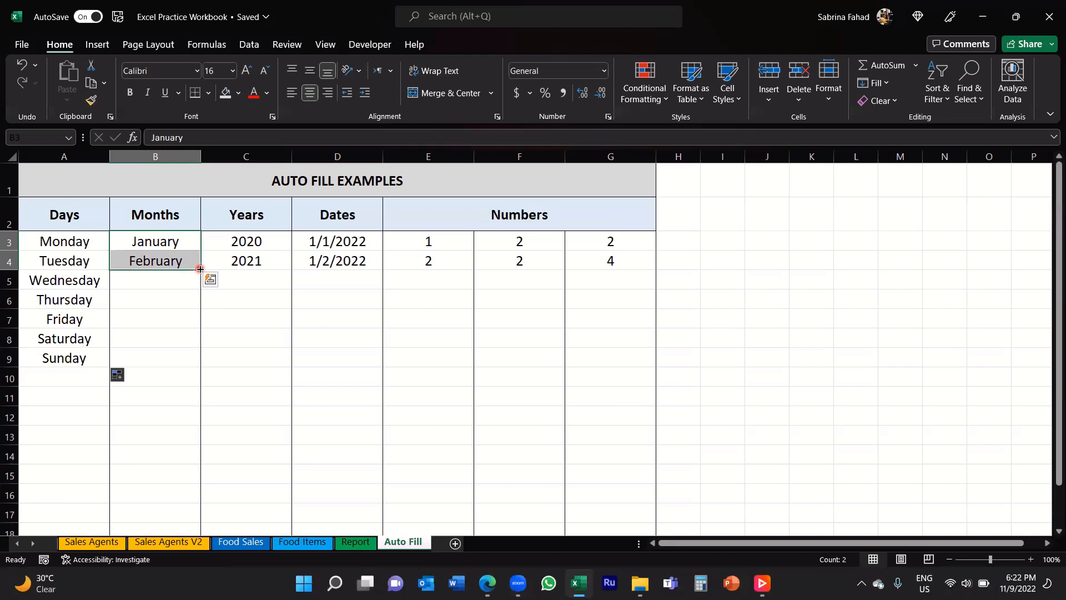
left_click_drag(200, 268, 197, 443)
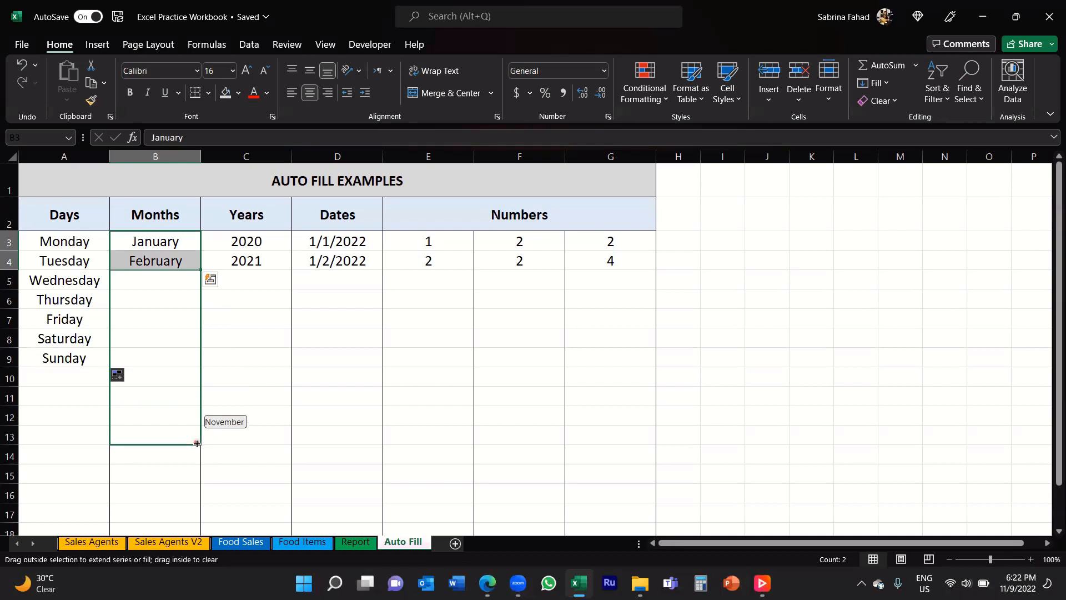
left_click_drag(196, 450, 196, 462)
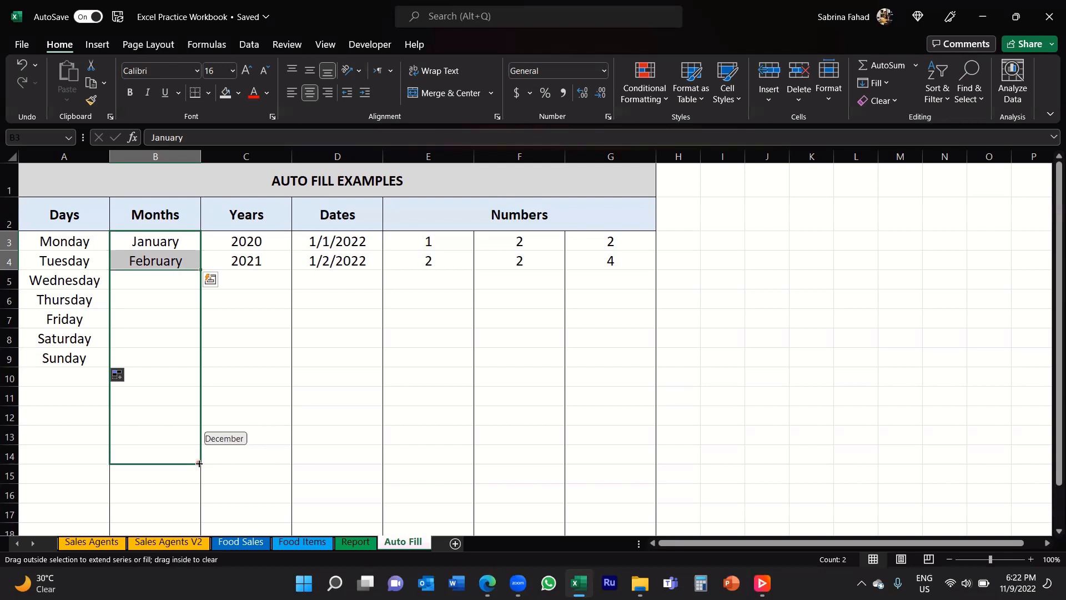
left_click_drag(198, 463, 199, 463)
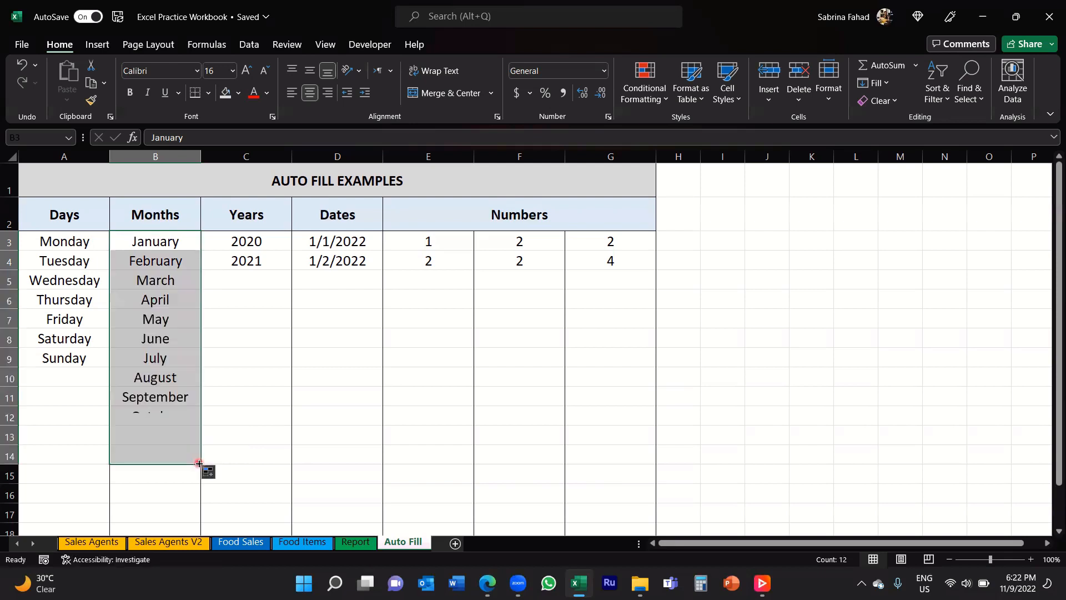
left_click(113, 237)
left_click(192, 244)
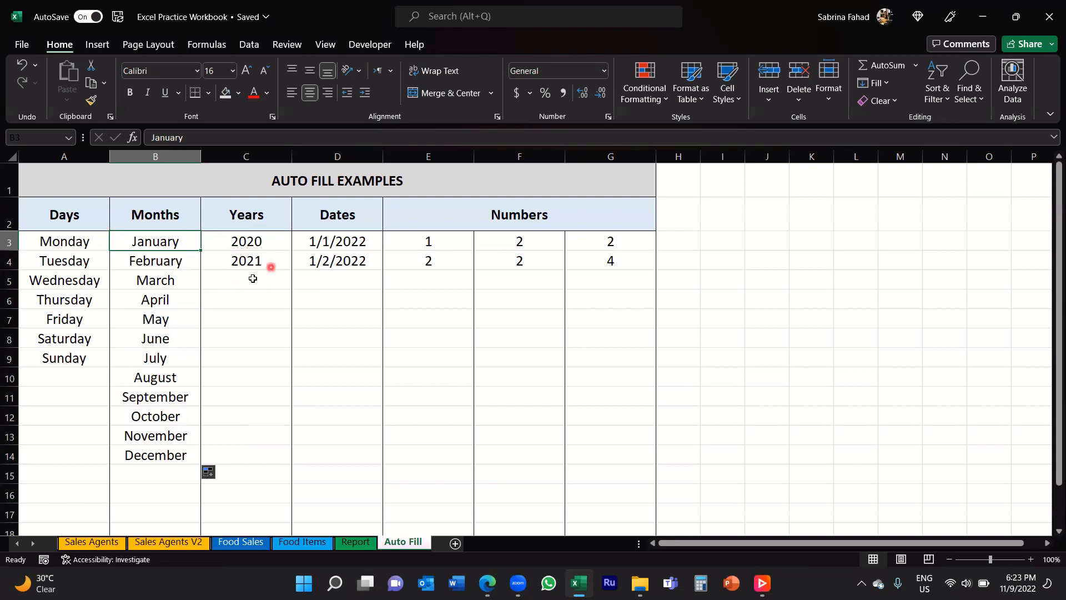
- Auto-fill the Years column from C3:C4 through 2025 in C8, and the Dates column from D3:D4 through 1/10/2022 in D12
left_click_drag(280, 239, 279, 268)
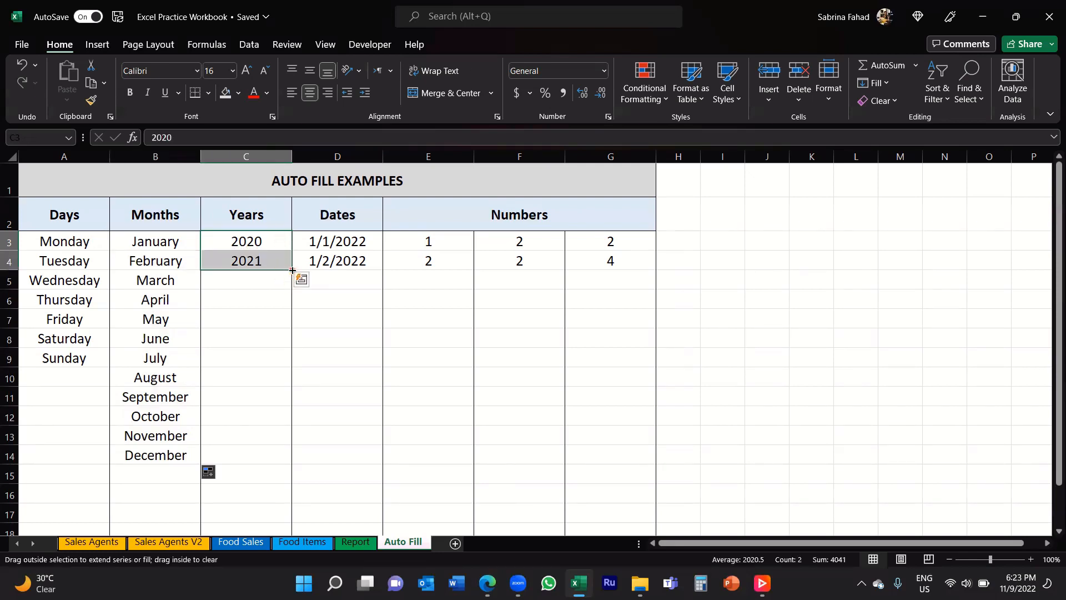
left_click_drag(292, 276, 288, 348)
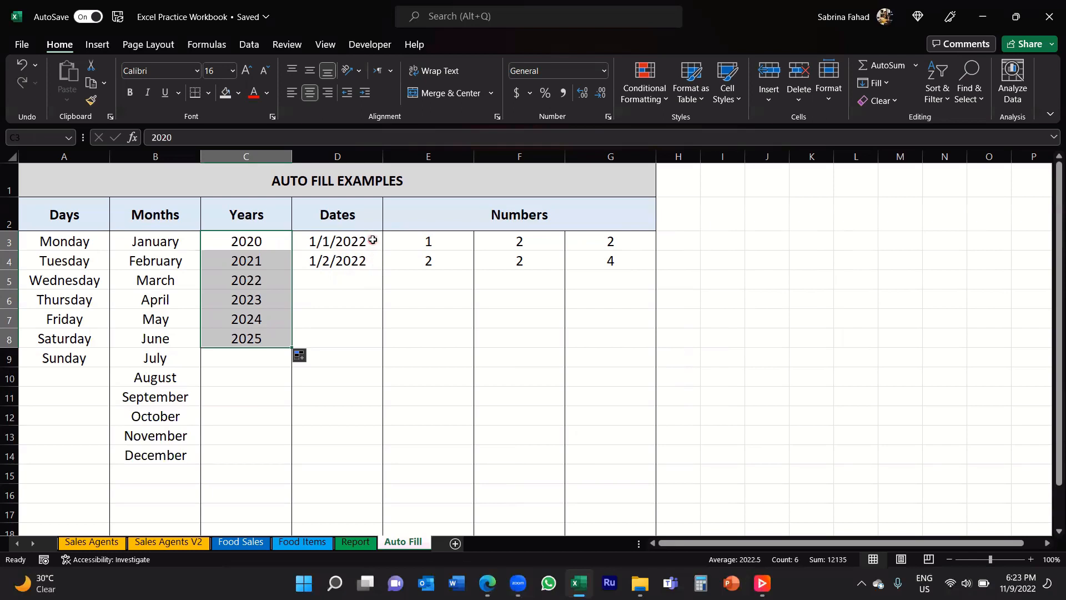
left_click_drag(373, 240, 382, 288)
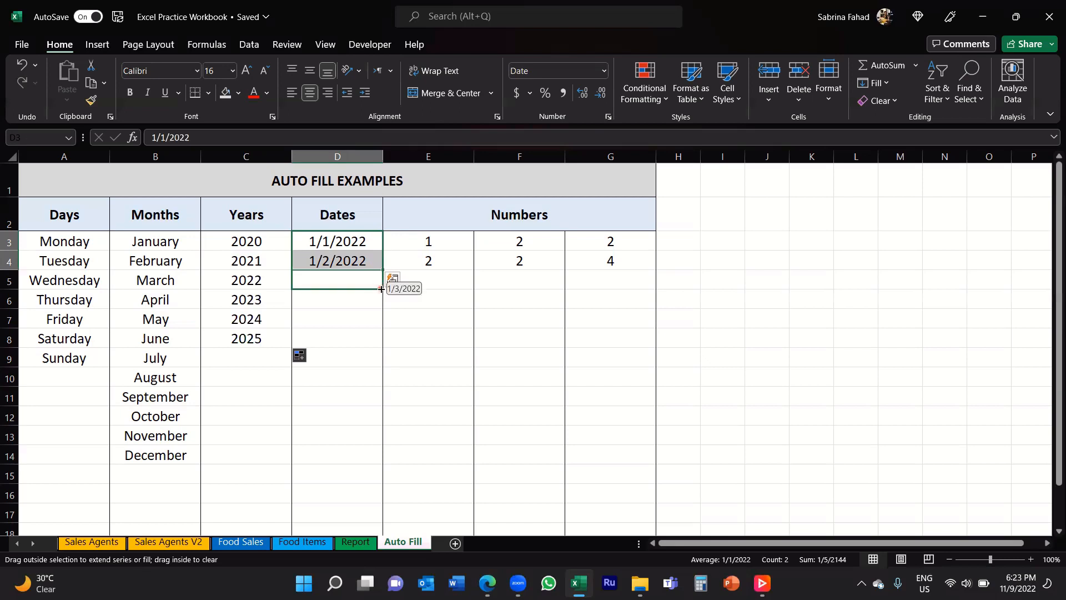
left_click_drag(381, 305, 381, 428)
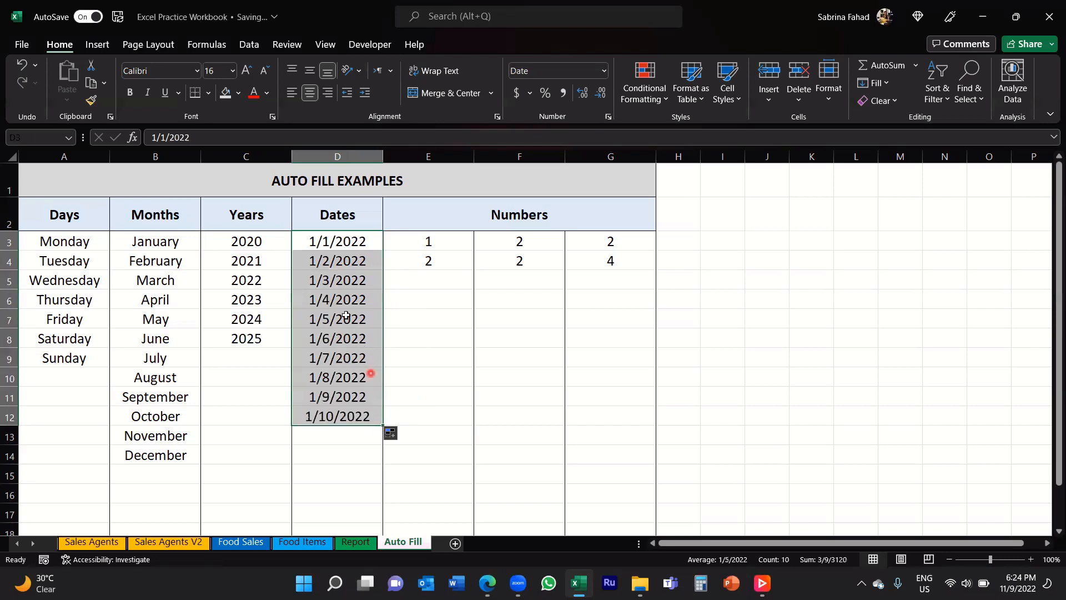
left_click(307, 243)
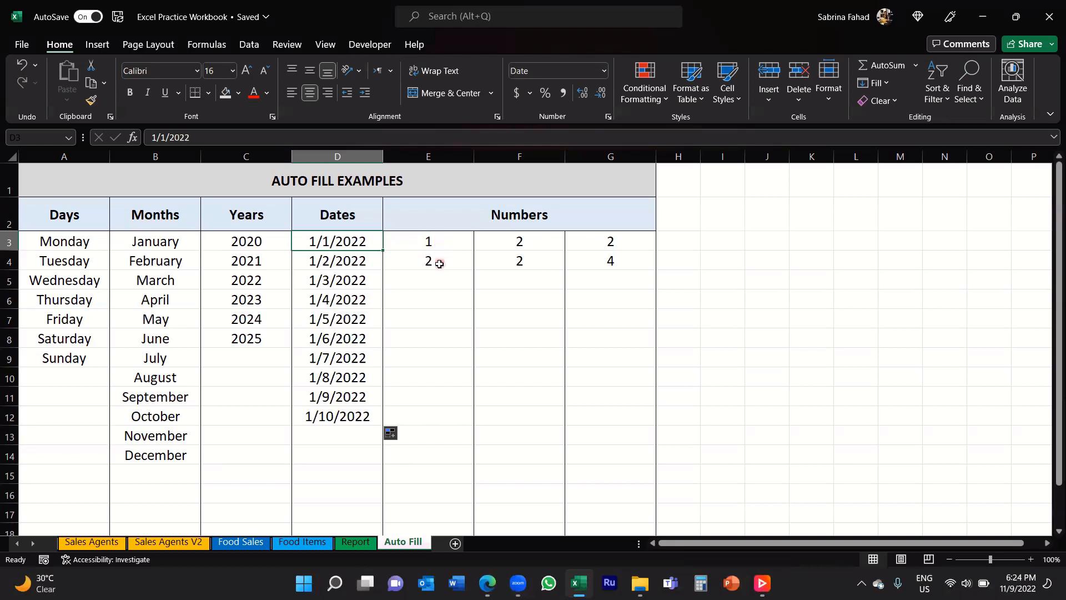
- Auto-fill the first Numbers column from 1 and 2 through 10 in E12, and repeat the 2 from F4 down to F12
left_click(457, 244)
left_click_drag(457, 244, 467, 424)
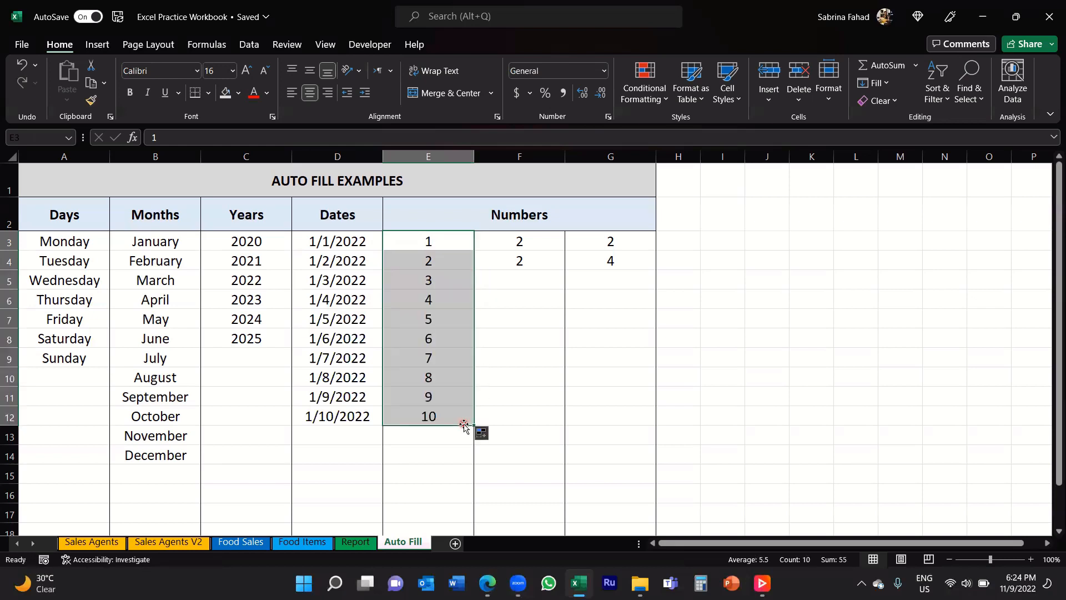
left_click(398, 241)
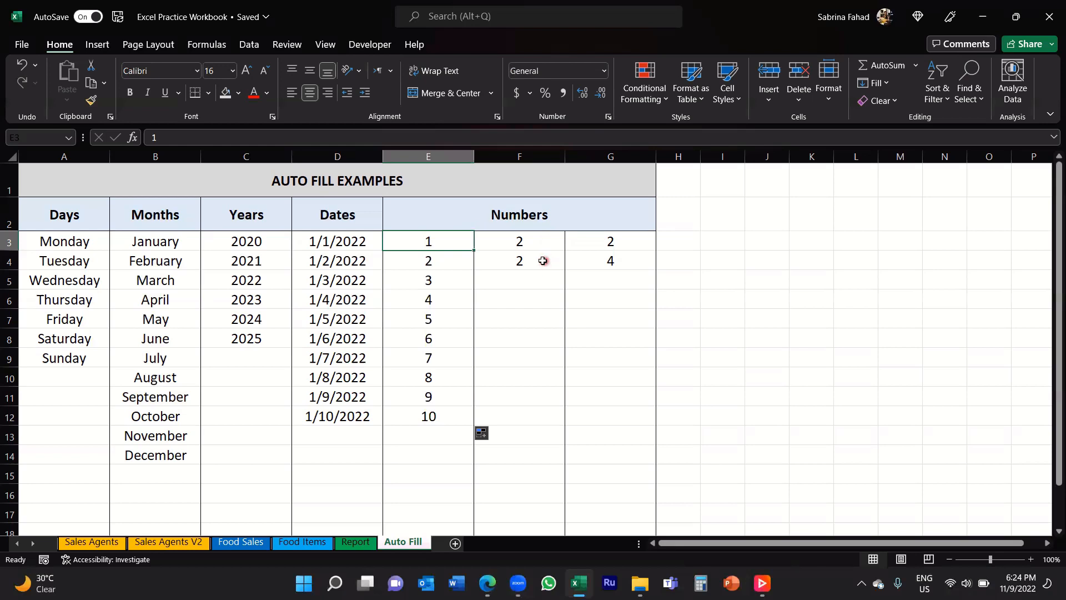
left_click(542, 261)
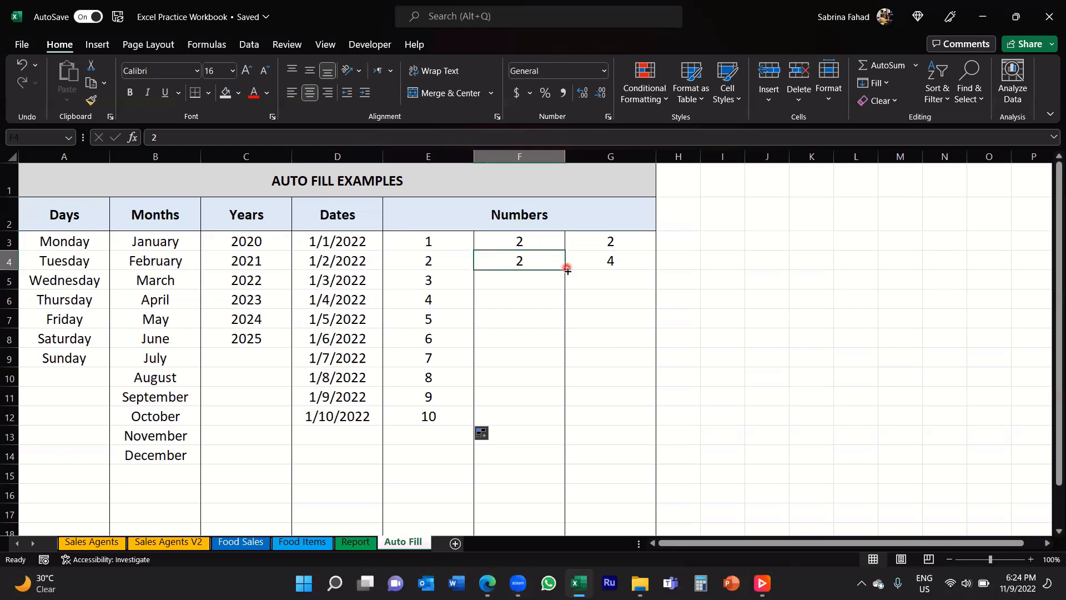
left_click_drag(565, 269, 564, 425)
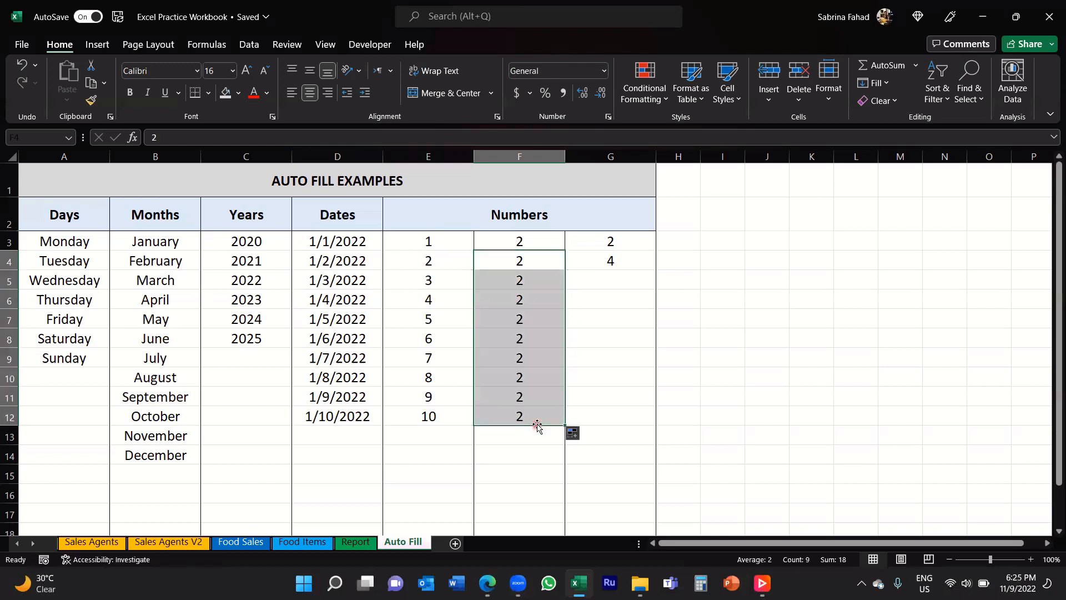
left_click(537, 261)
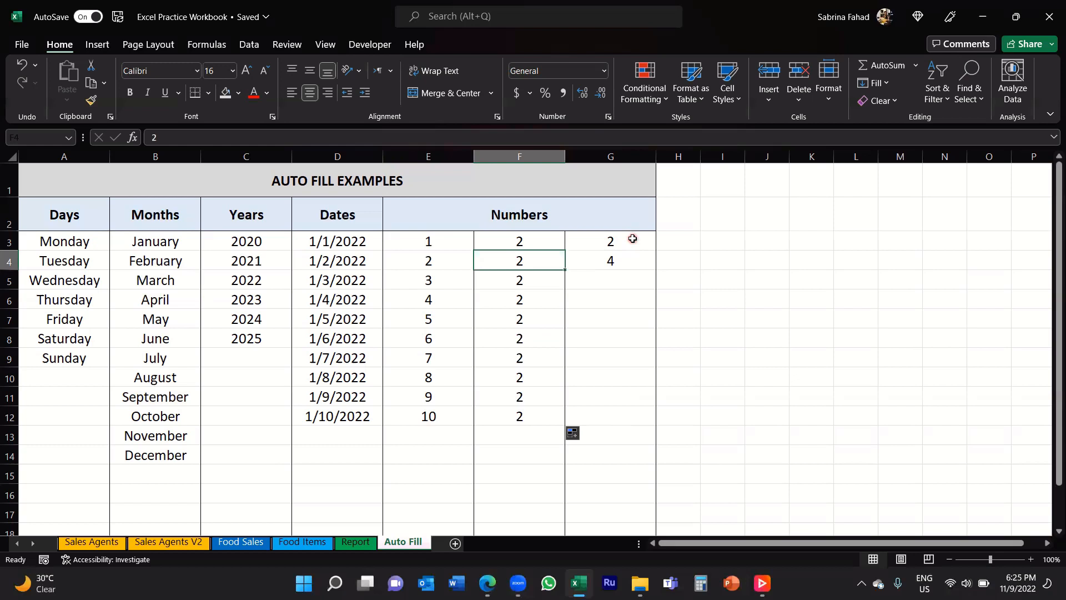
- Auto-fill the third Numbers column from 2 and 4 in G3:G4 through 20 in G12, continuing in steps of two
left_click_drag(632, 237, 634, 266)
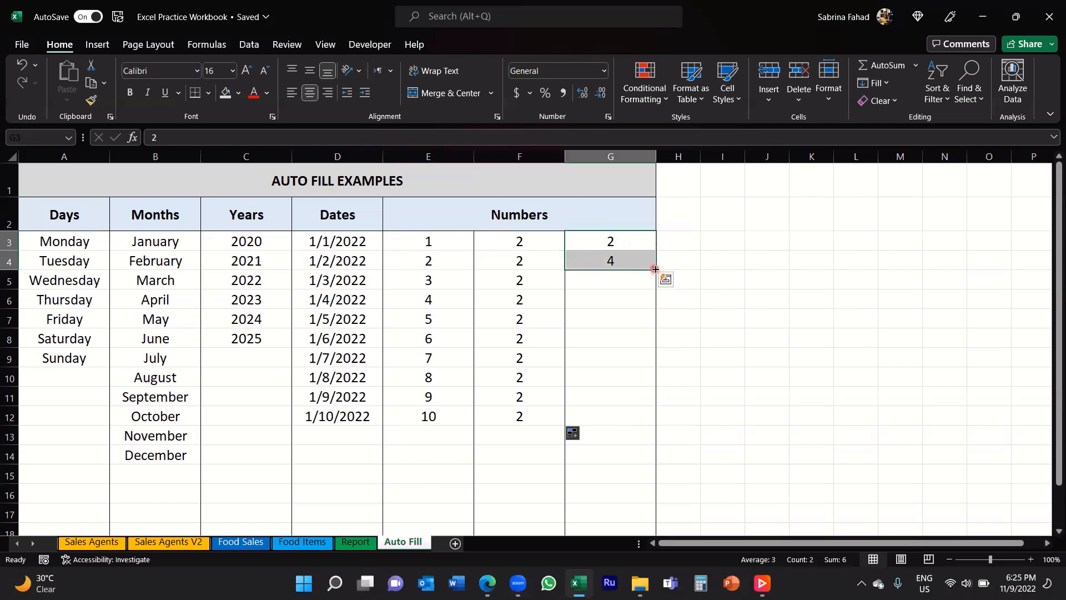
left_click_drag(655, 270, 655, 269)
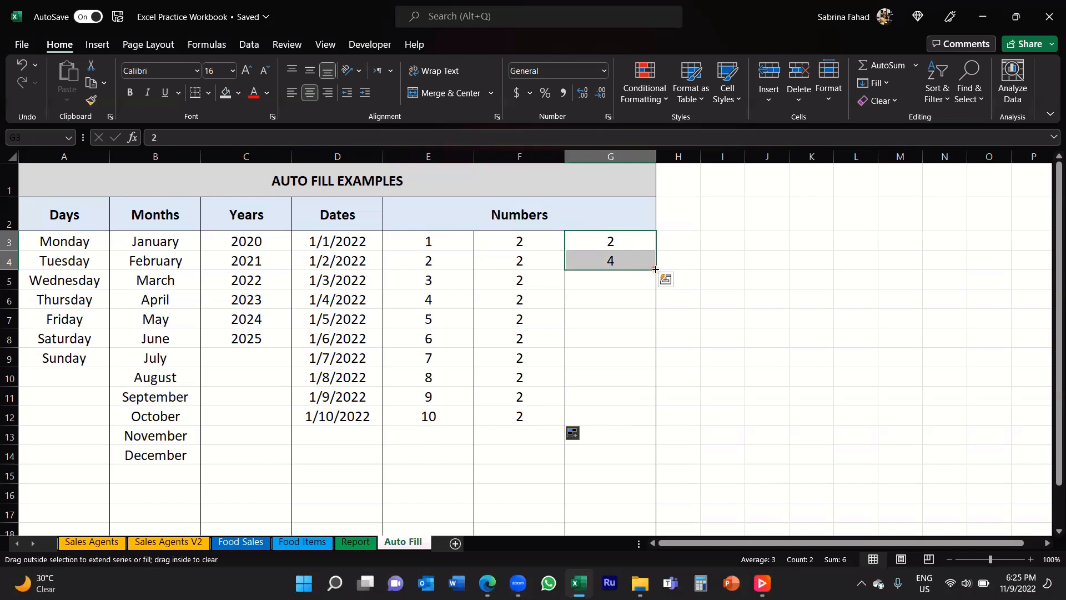
left_click_drag(657, 277, 657, 289)
left_click_drag(657, 289, 658, 425)
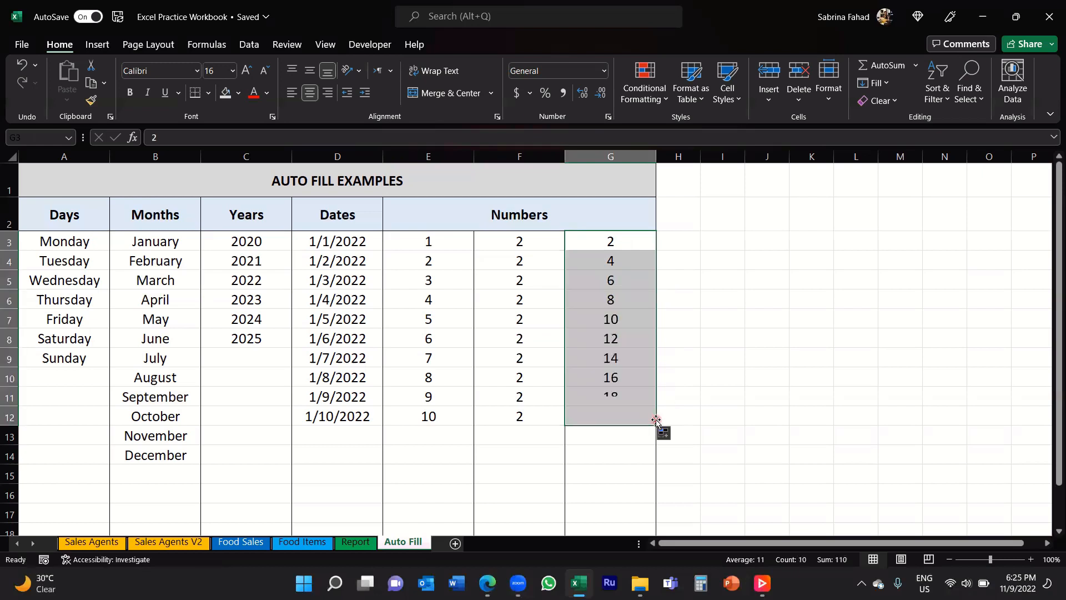
left_click(572, 243)
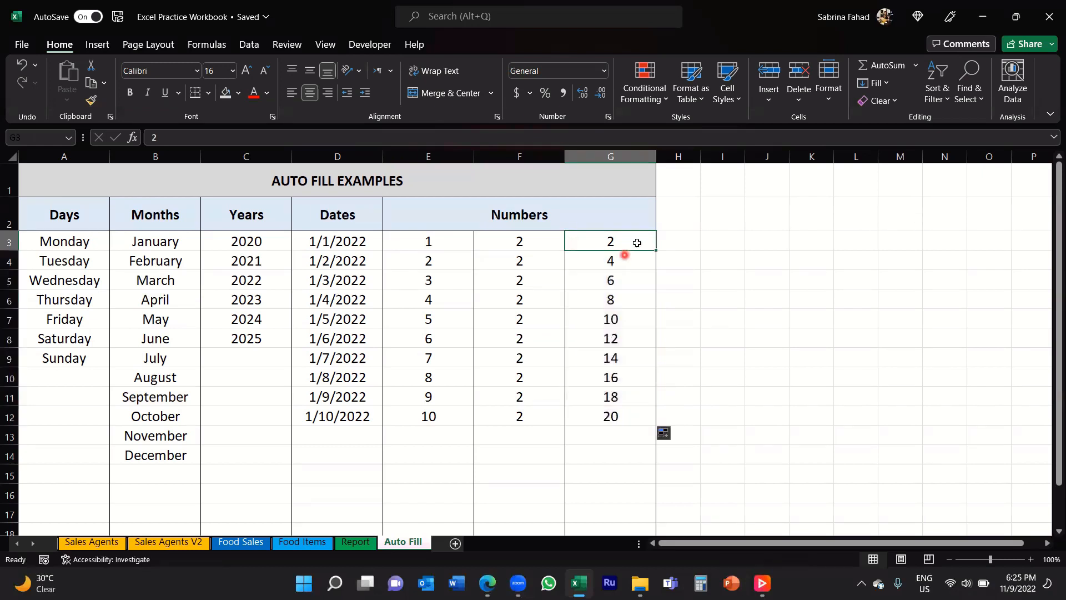